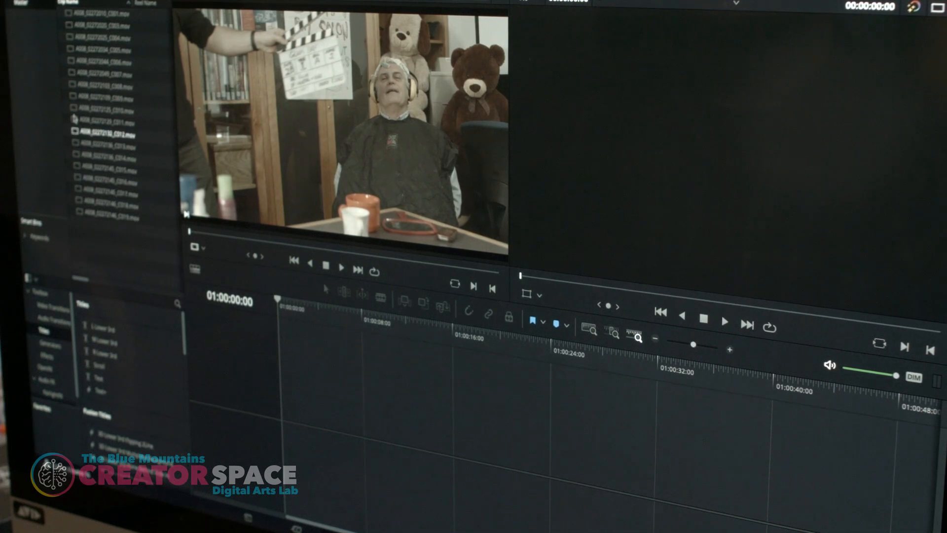
Step: Preview clips A008_02272109_C009.mov, A008_02272129_C011.mov and A008_02272049_C007.mov in the source viewer
left_click(70, 100)
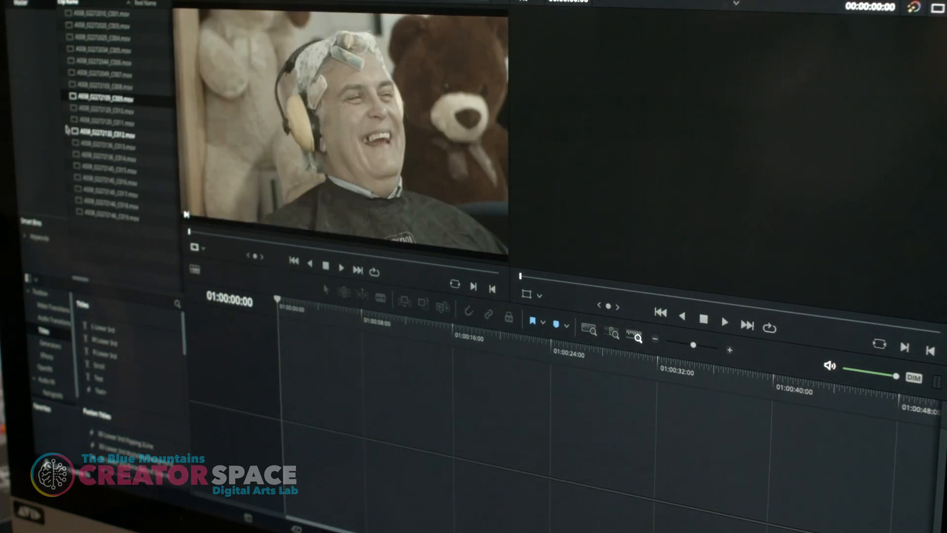
left_click(75, 124)
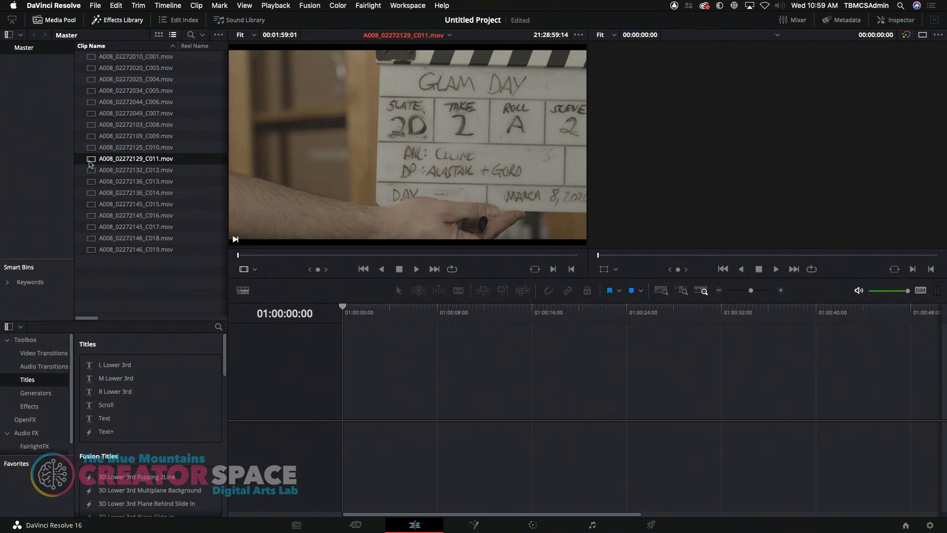
left_click(90, 118)
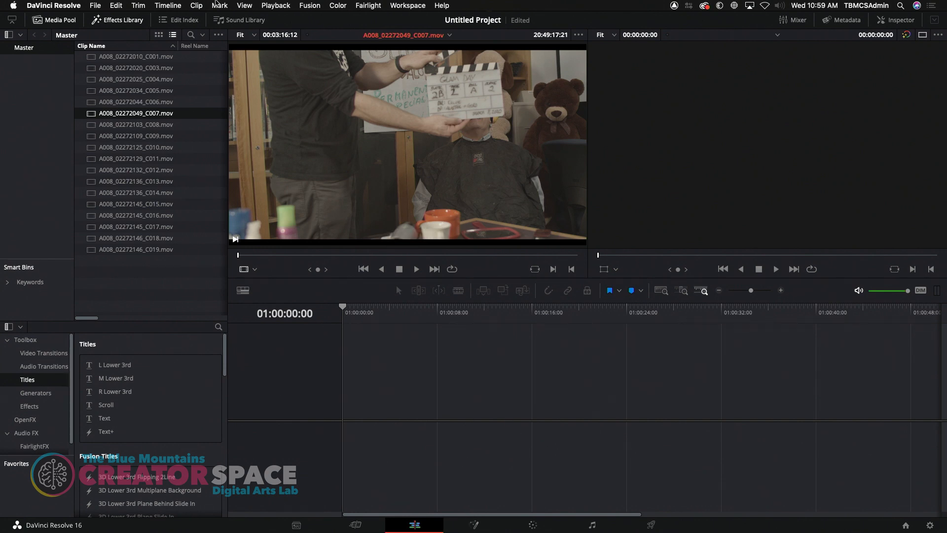
Step: Create an empty timeline named Demo Cut1 with one video track and one stereo audio track
left_click(96, 5)
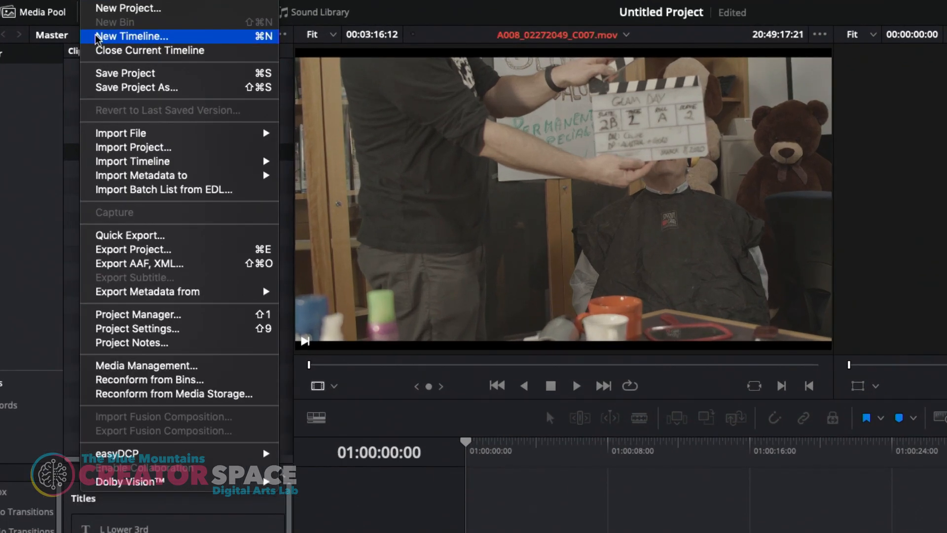
left_click(107, 36)
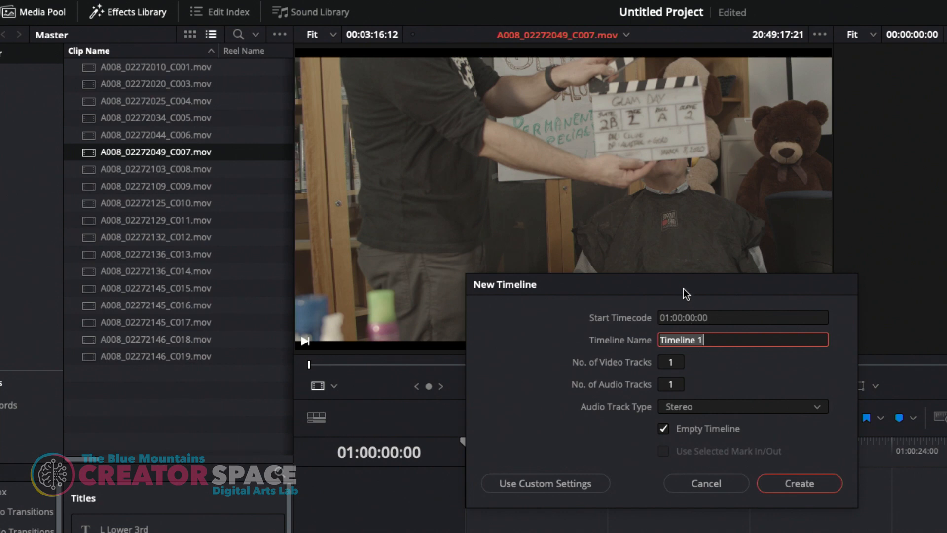
left_click_drag(683, 288, 524, 186)
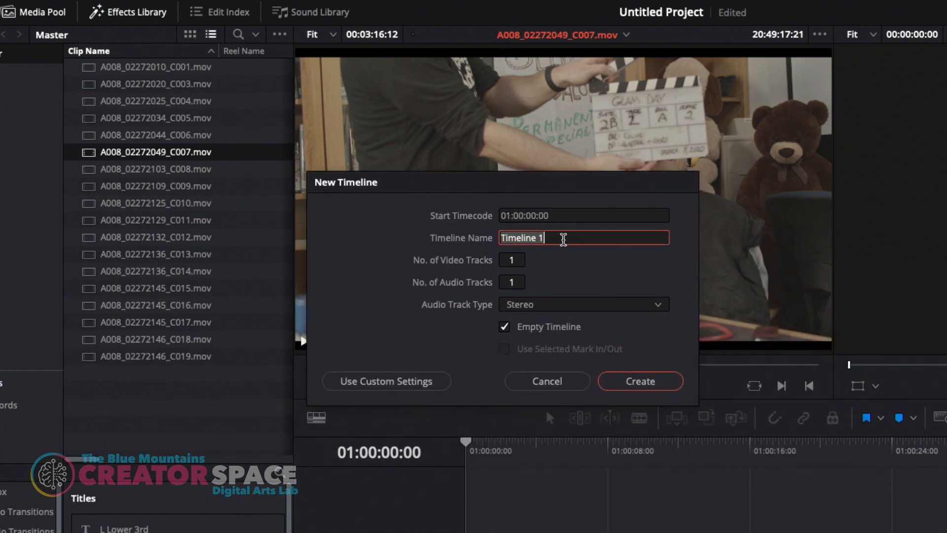
key("BackSpace")
type("D")
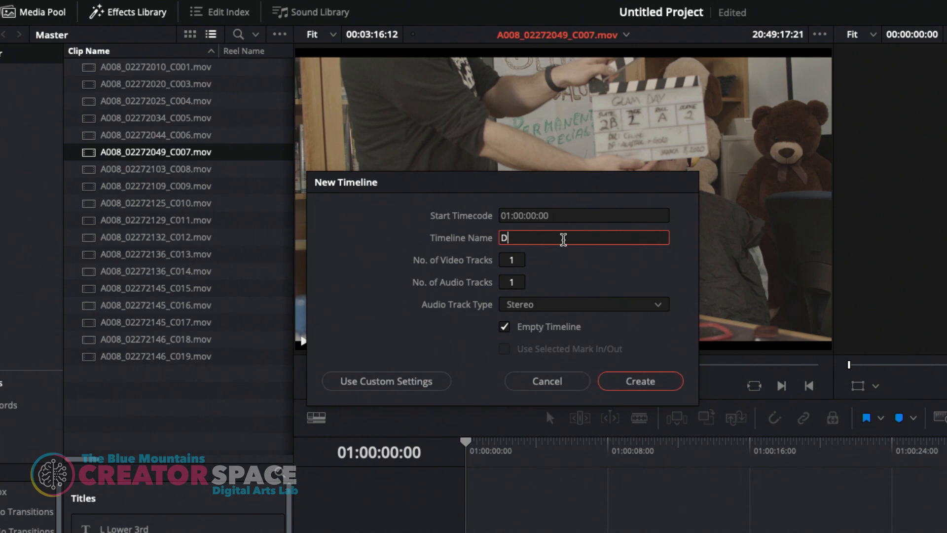
type("emo Cut1")
left_click(635, 382)
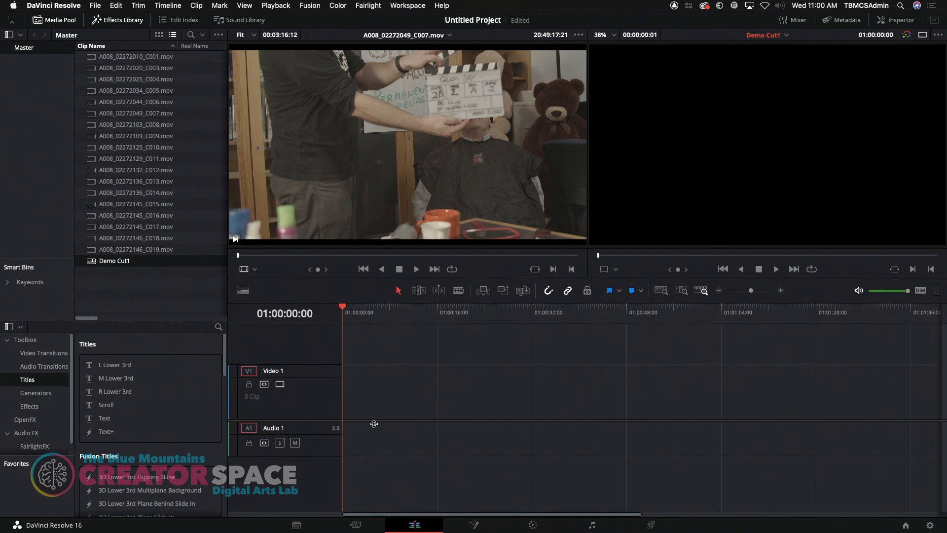
mouse_move(359, 311)
left_mouse_down()
mouse_move(448, 312)
mouse_move(343, 311)
left_mouse_up()
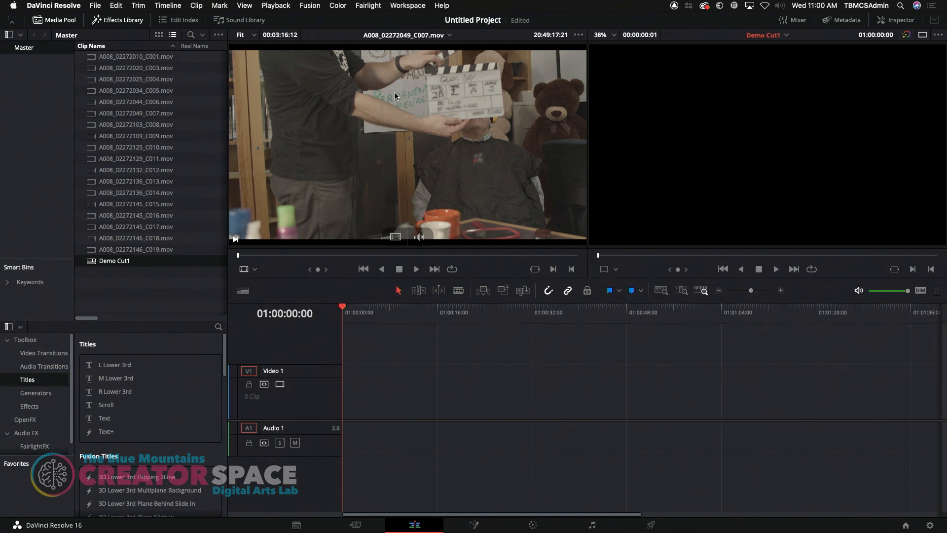
Step: Load A008_02272020_C003.mov in the source viewer, cue it to 20:20:12:23, and park the timeline playhead at 01:00:00:00
double_click(89, 69)
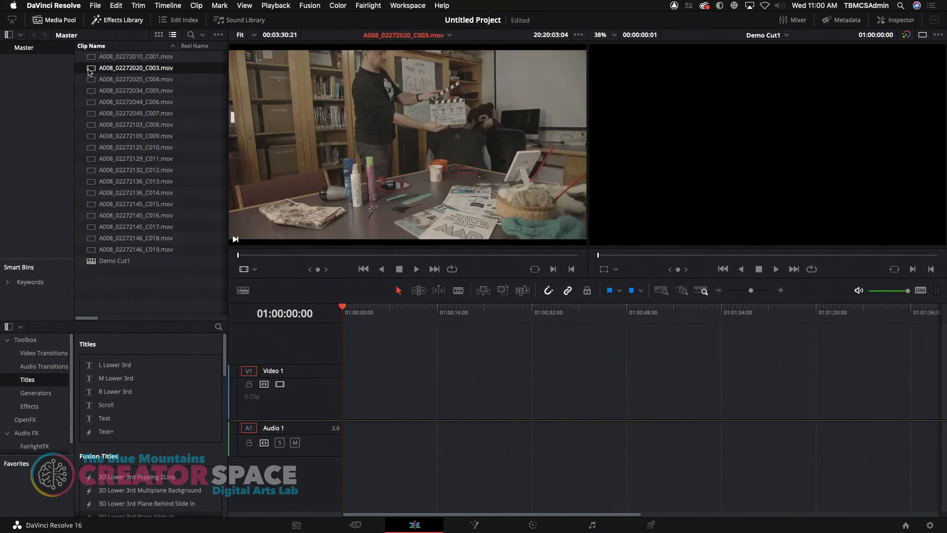
left_click(252, 258)
left_click_drag(250, 259, 263, 258)
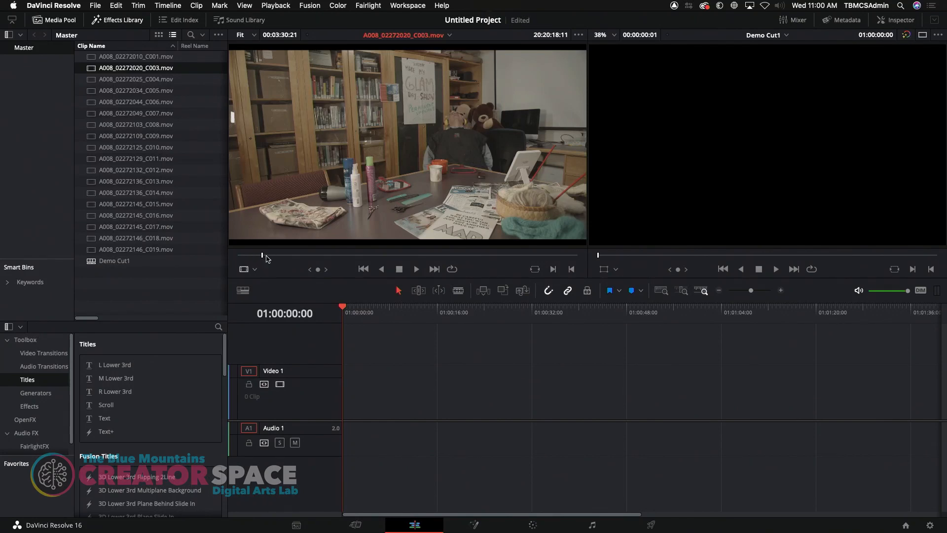
mouse_move(264, 257)
left_mouse_down()
mouse_move(284, 259)
mouse_move(251, 261)
left_mouse_up()
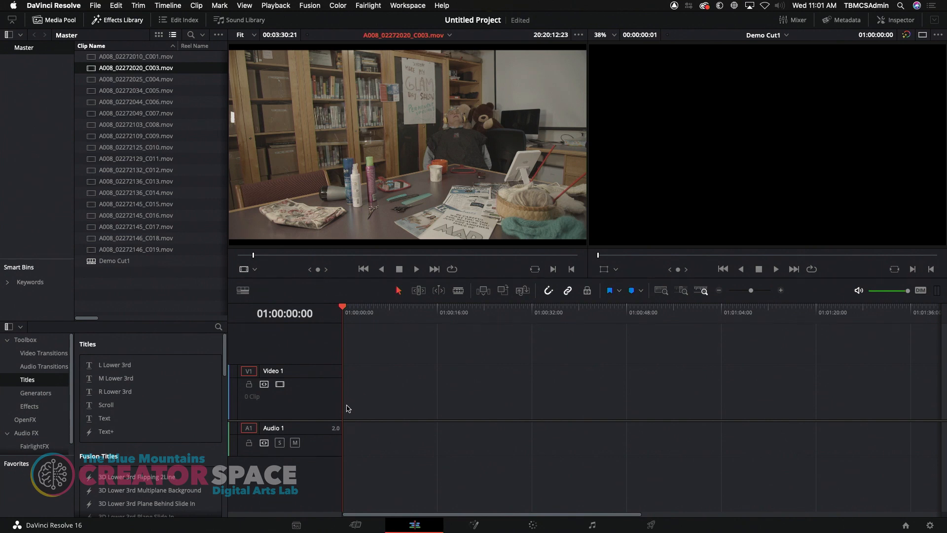
left_click_drag(344, 308, 384, 311)
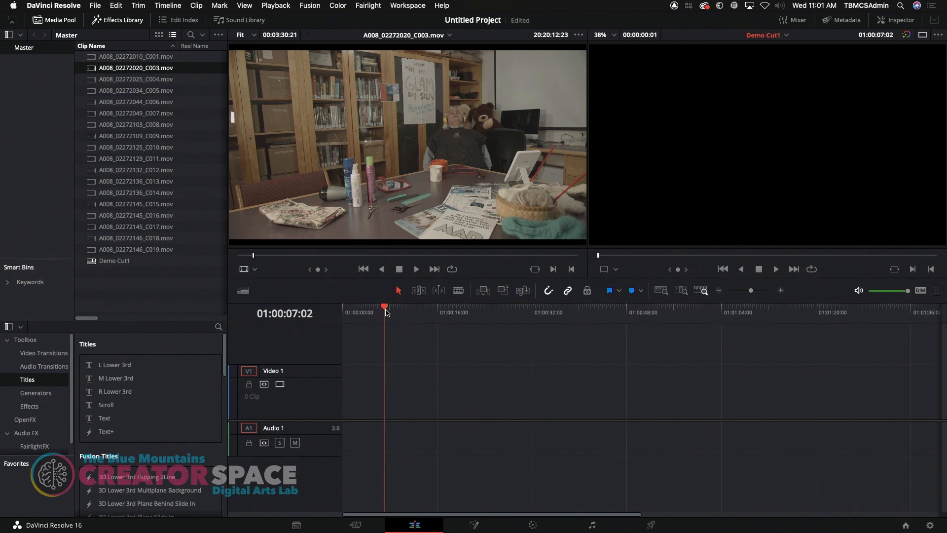
left_click_drag(386, 311, 320, 314)
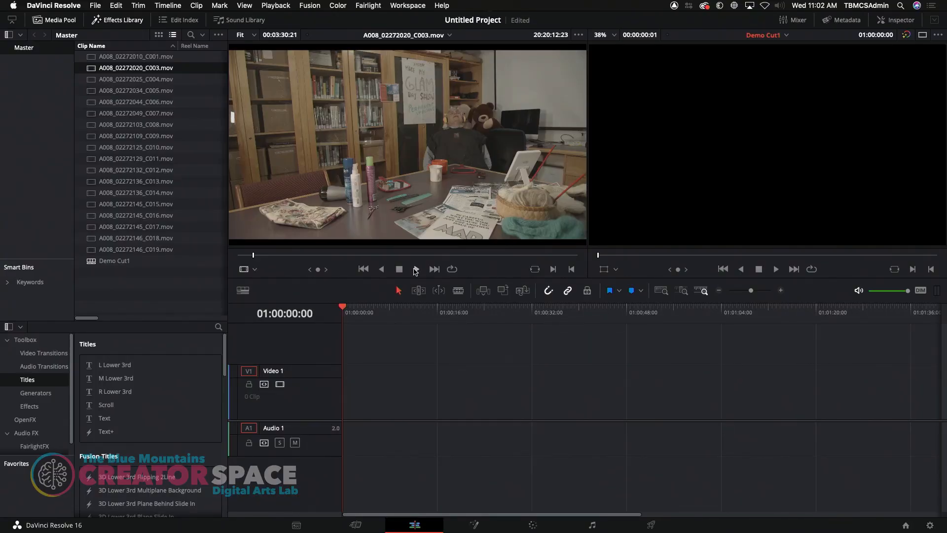
Step: Mark In and Out points around a 5-second section of A008_02272020_C003.mov ending at 20:20:19:15
key("i")
left_click(416, 270)
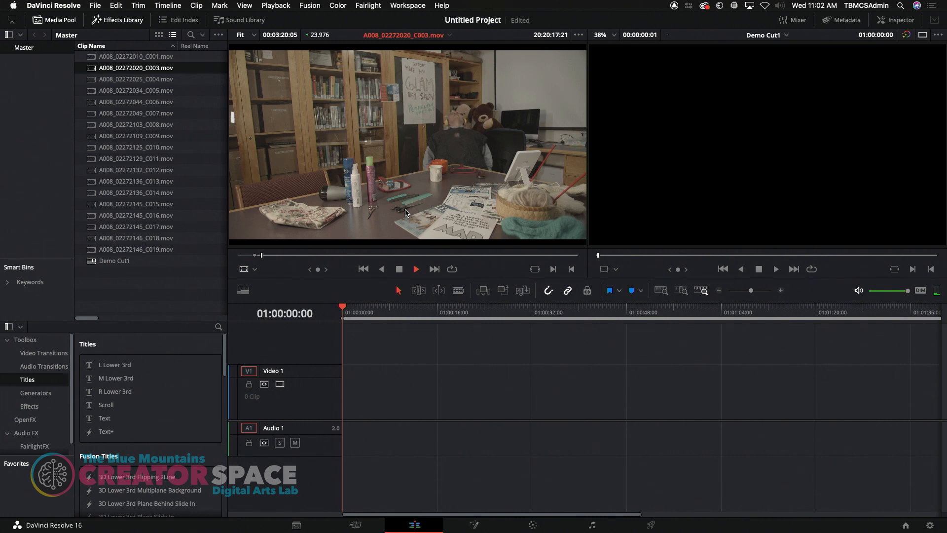
key("o")
key("space")
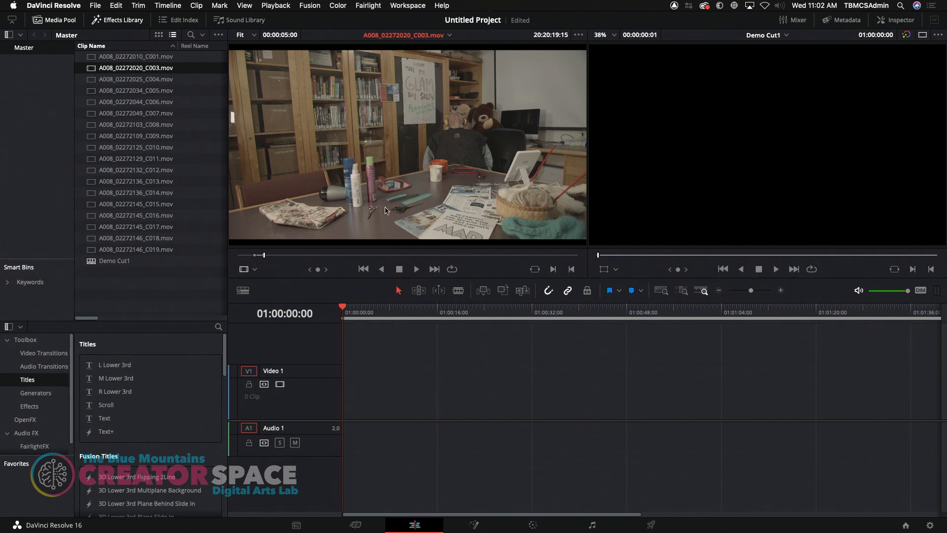
Step: Set a timeline In point at 01:00:00:00 and overwrite the marked section of A008_02272020_C003.mov onto Video 1 and Audio 1
left_click_drag(357, 139, 412, 137)
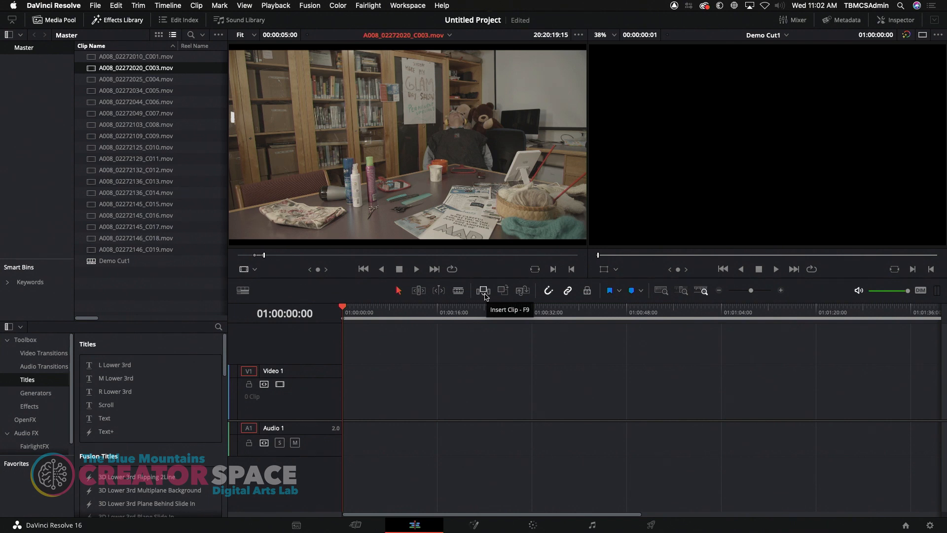
left_click(351, 316)
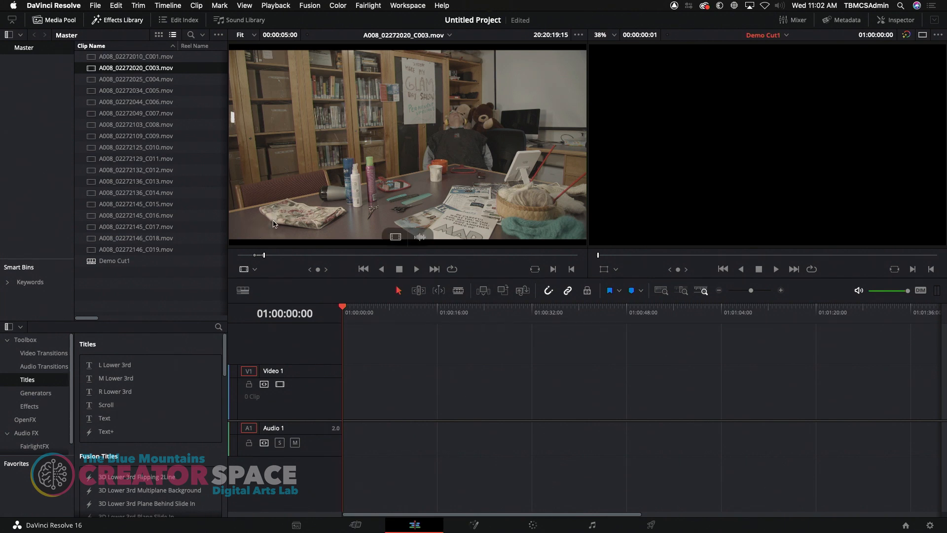
left_click(353, 313)
left_click_drag(357, 313, 327, 313)
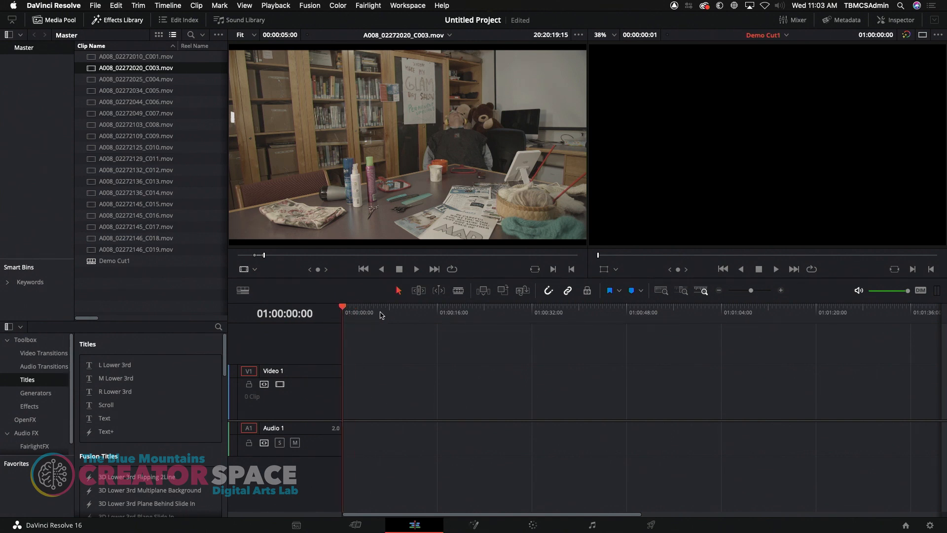
key("i")
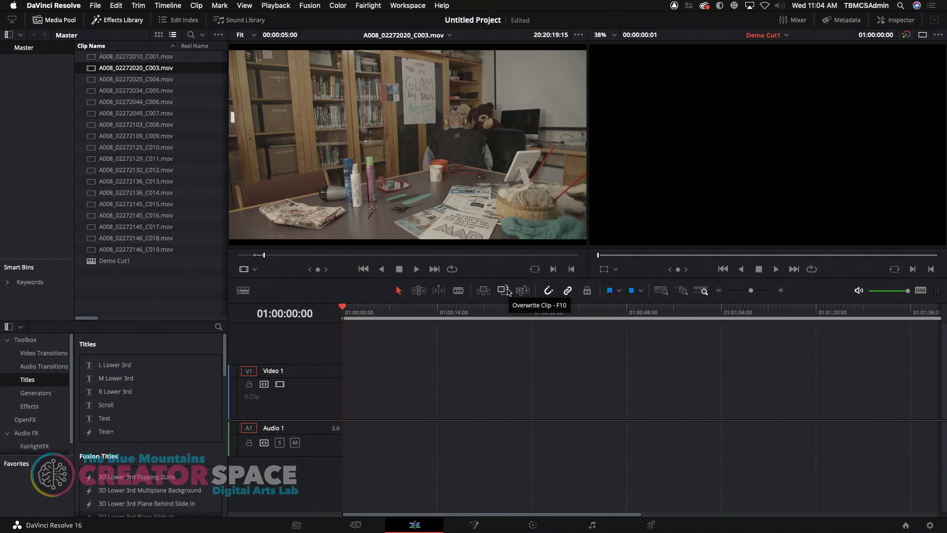
left_click(503, 290)
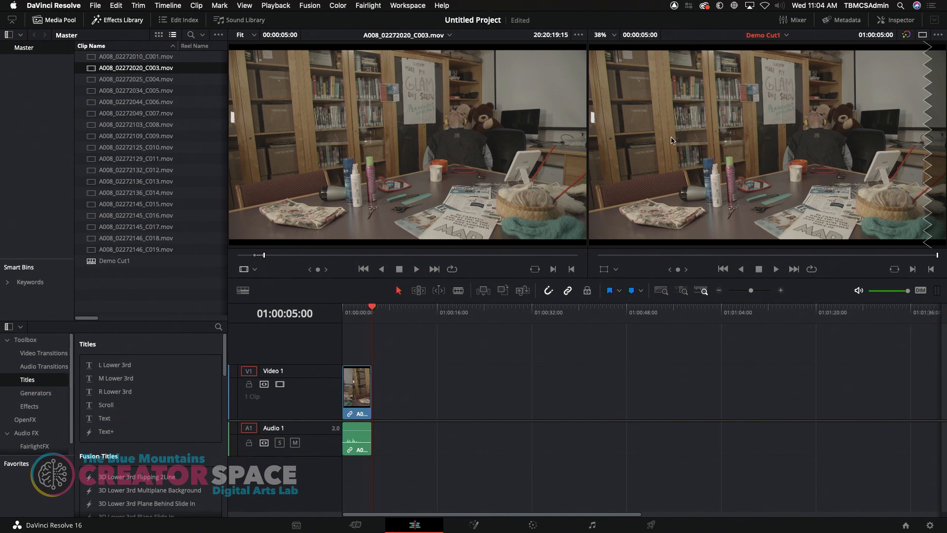
Step: Mark a 00:00:07:21 section of A008_02272044_C006.mov ending at 20:44:47:00 and overwrite it into the timeline at 01:00:05:00
mouse_move(353, 314)
left_mouse_down()
mouse_move(343, 315)
mouse_move(372, 316)
left_mouse_up()
left_click(94, 102)
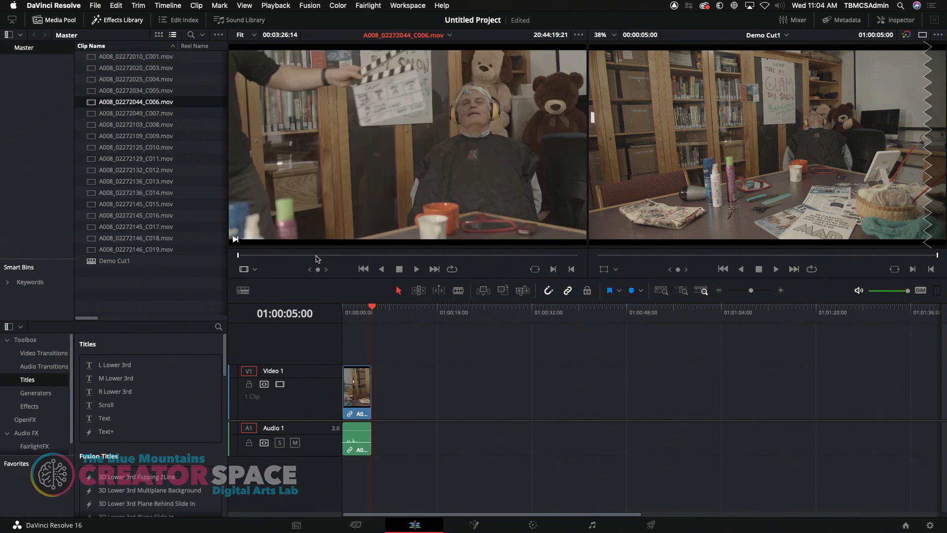
left_click_drag(317, 255, 262, 260)
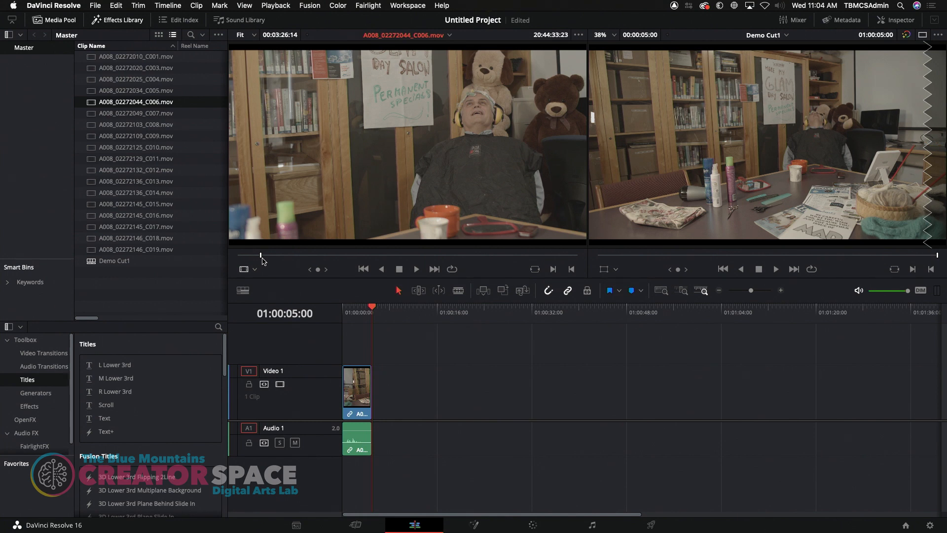
key("space")
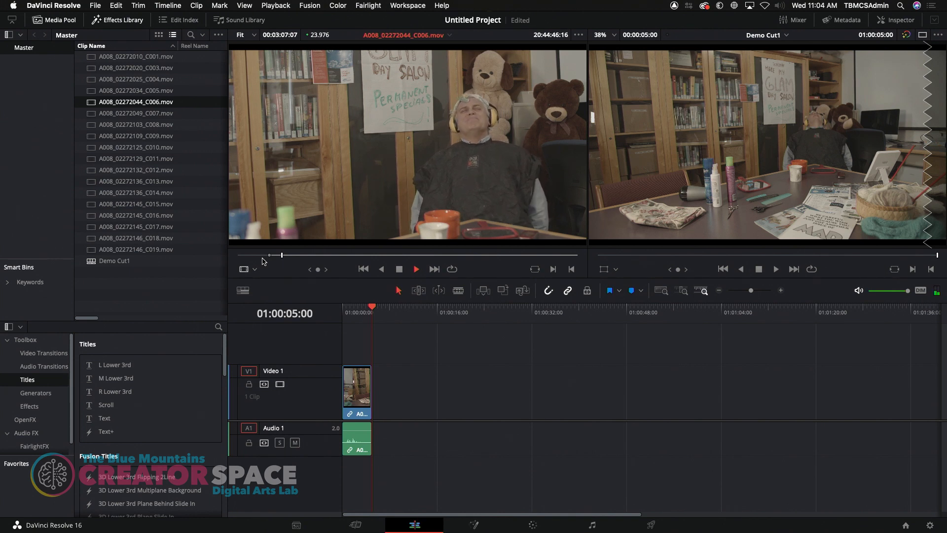
key("space")
key("o")
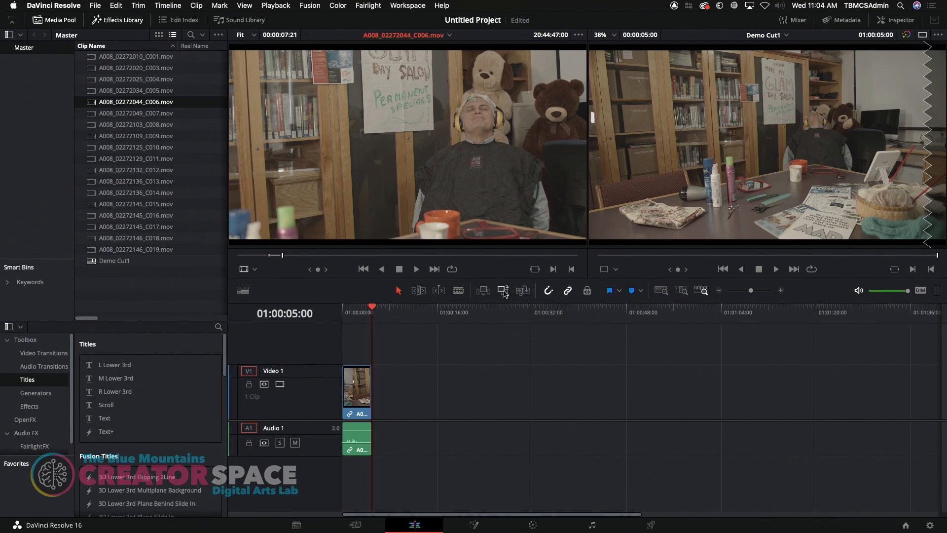
left_click(505, 291)
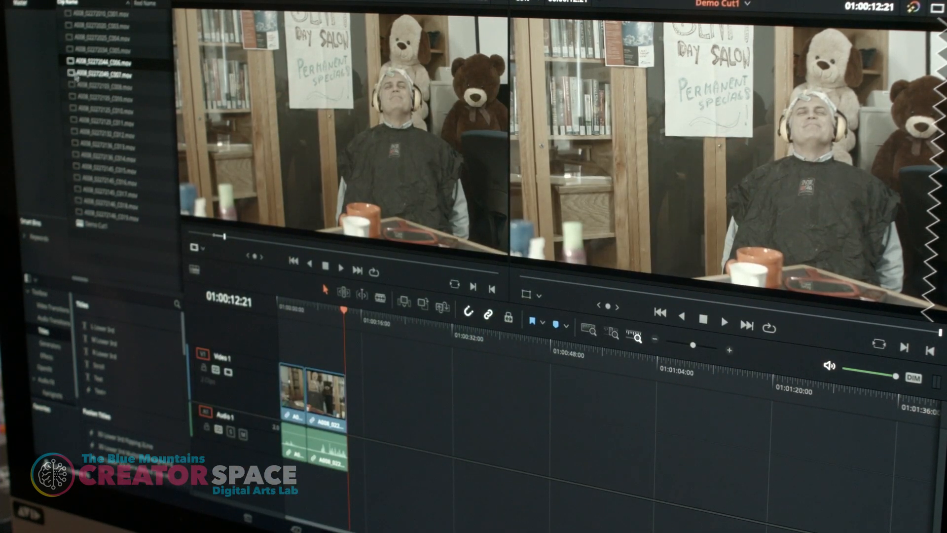
Step: Load A008_02272049_C007.mov in the source viewer, and play the two-clip timeline back from its start
double_click(103, 75)
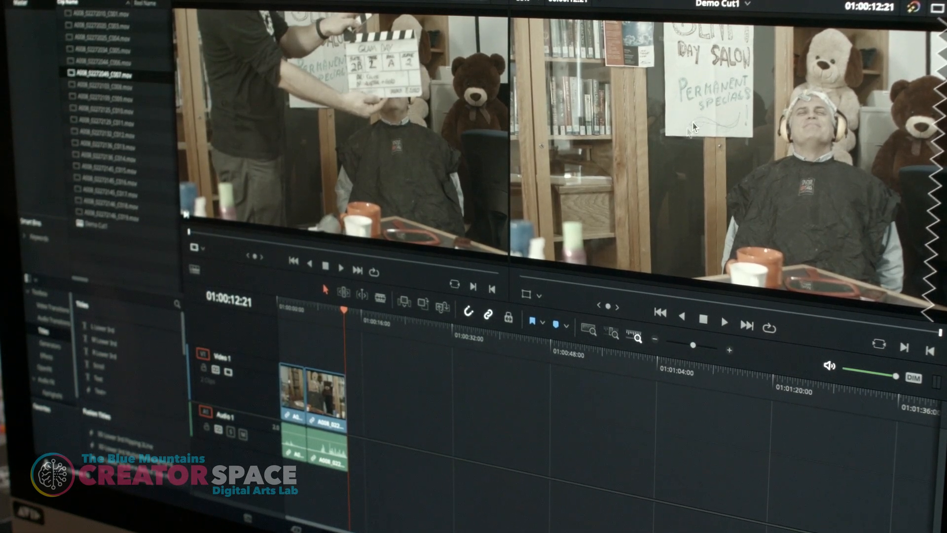
left_click_drag(344, 309, 277, 314)
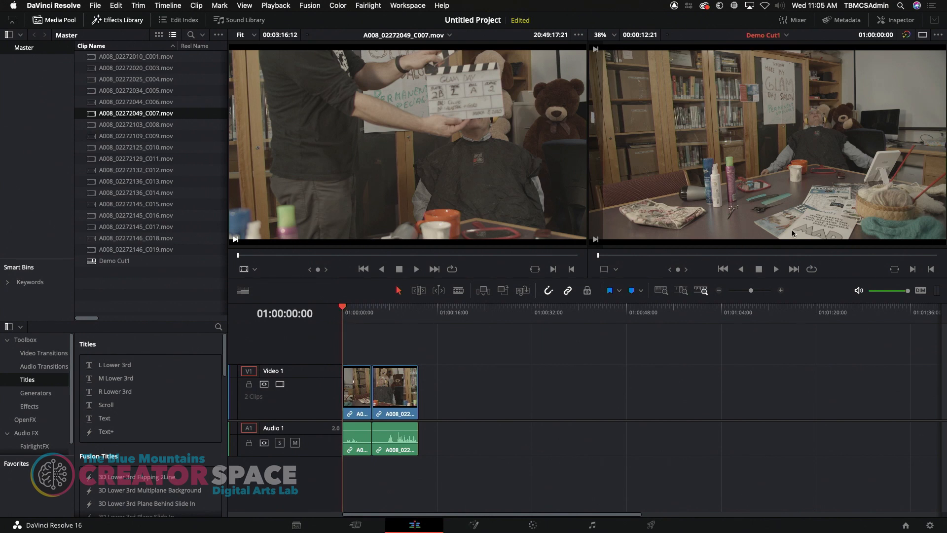
key("space")
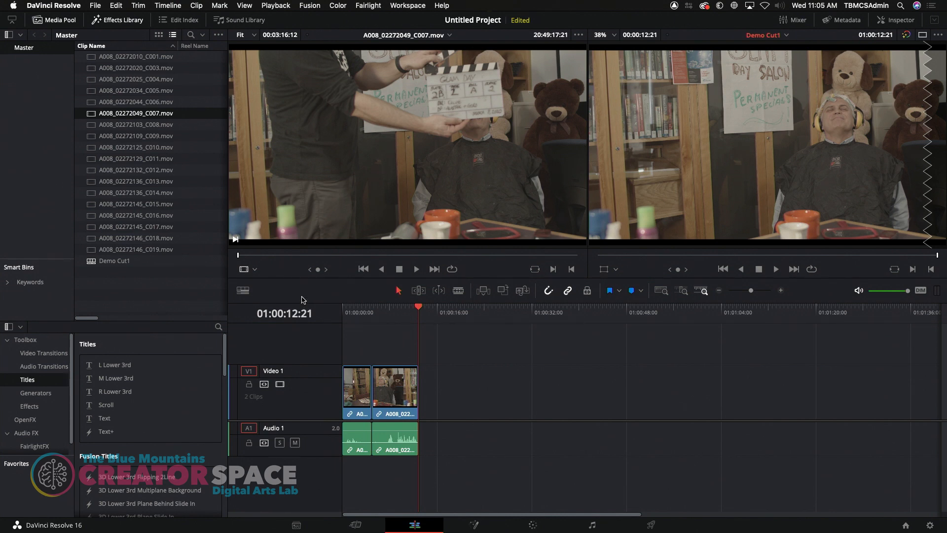
Step: Mark a 00:00:04:22 section of A008_02272109_C009.mov ending at 21:09:40:19 and overwrite it into the timeline at 01:00:12:21
left_click(96, 136)
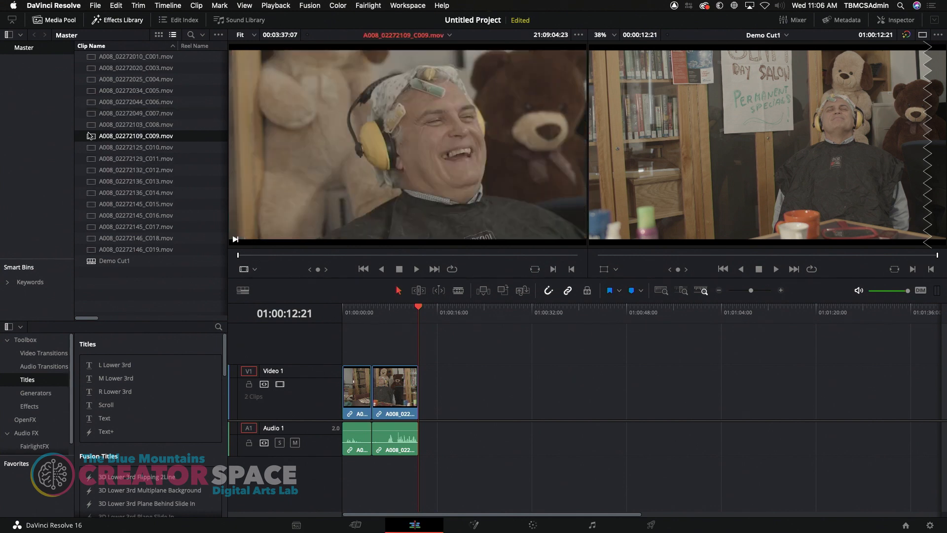
left_click_drag(251, 256, 282, 257)
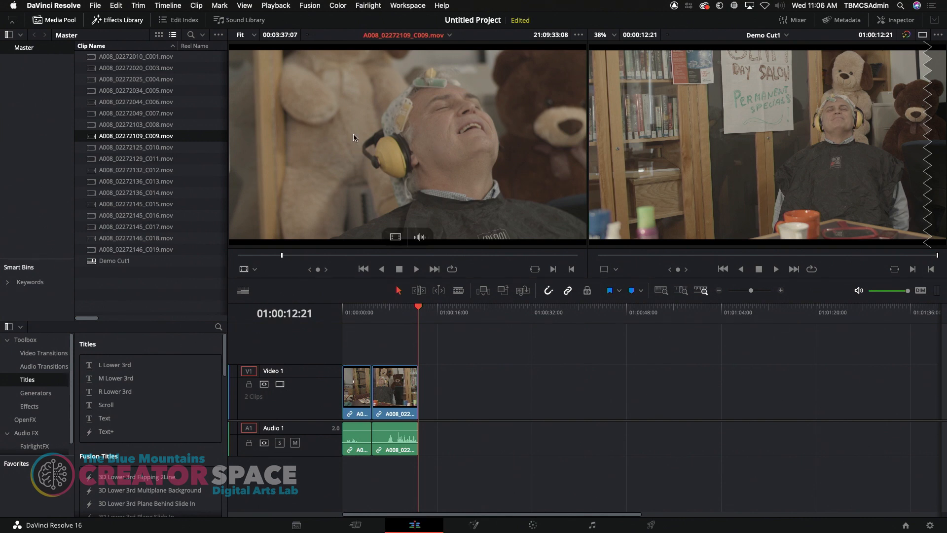
key("space")
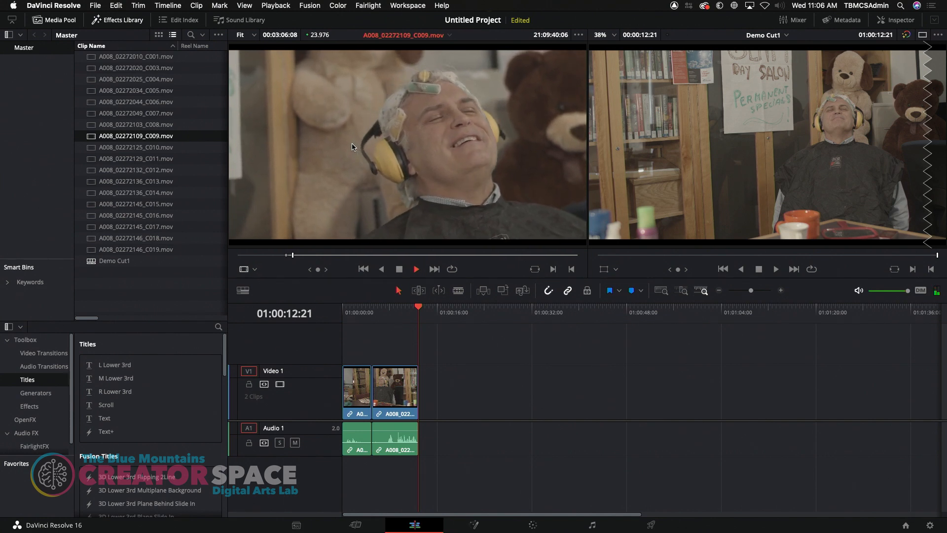
key("o")
key("space")
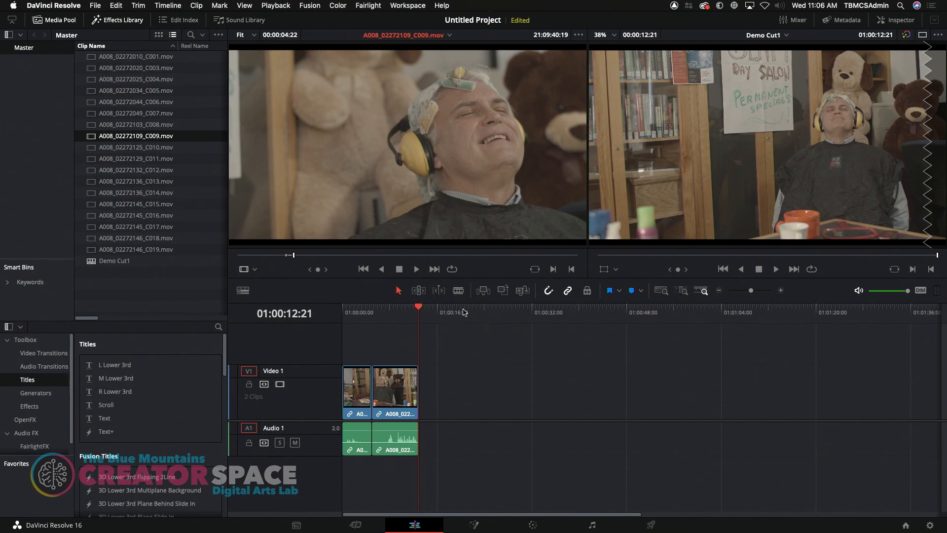
left_click(502, 291)
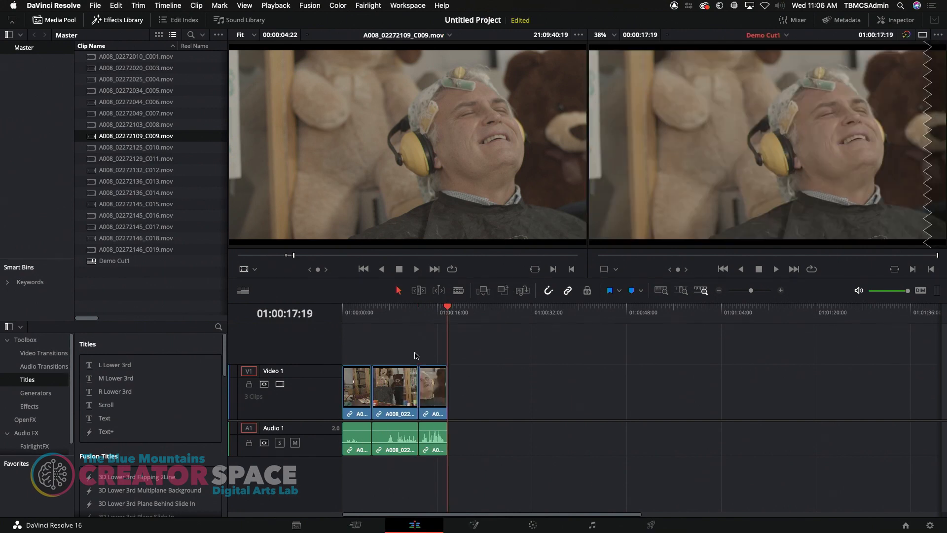
scroll(430, 375, "right", 1)
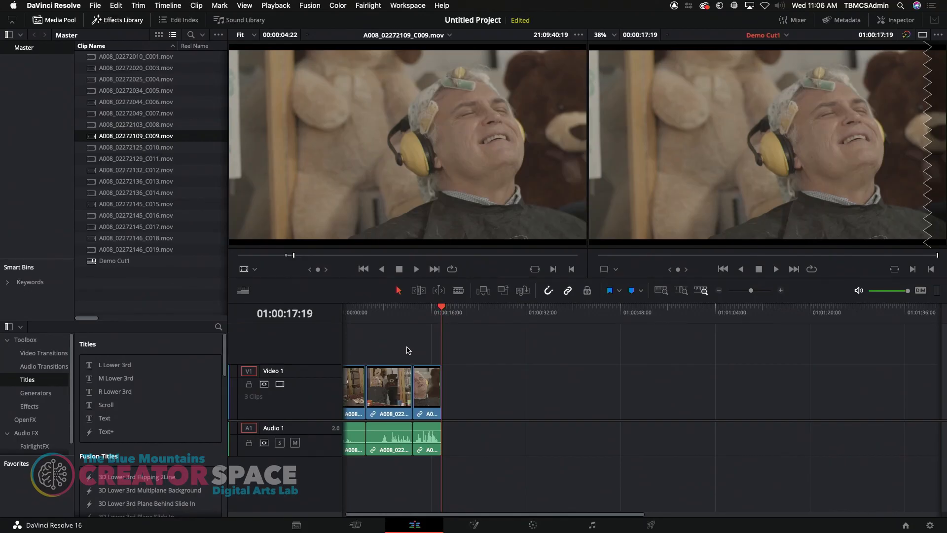
Step: Undo the last overwrite and overwrite the marked section of A008_02272109_C009.mov into the timeline at 01:00:12:21 again
key("super+z")
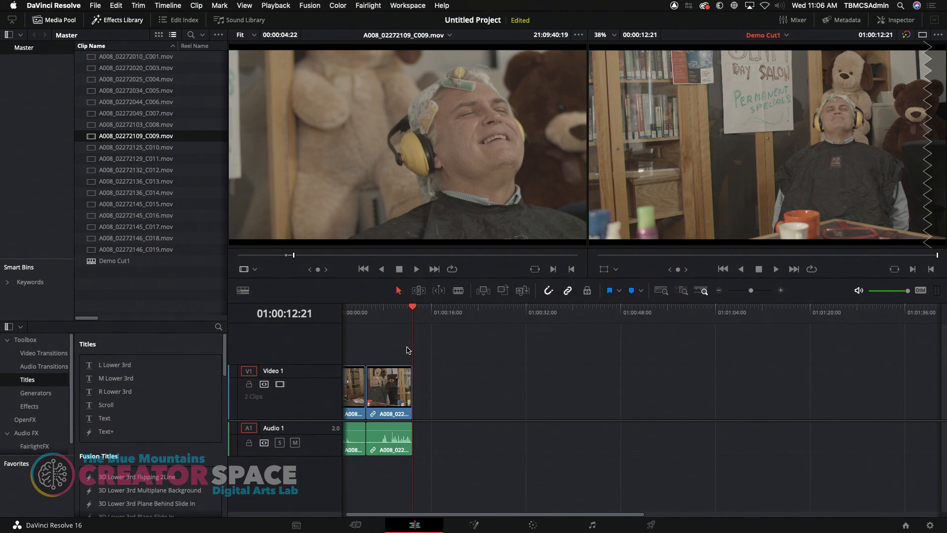
left_click(503, 291)
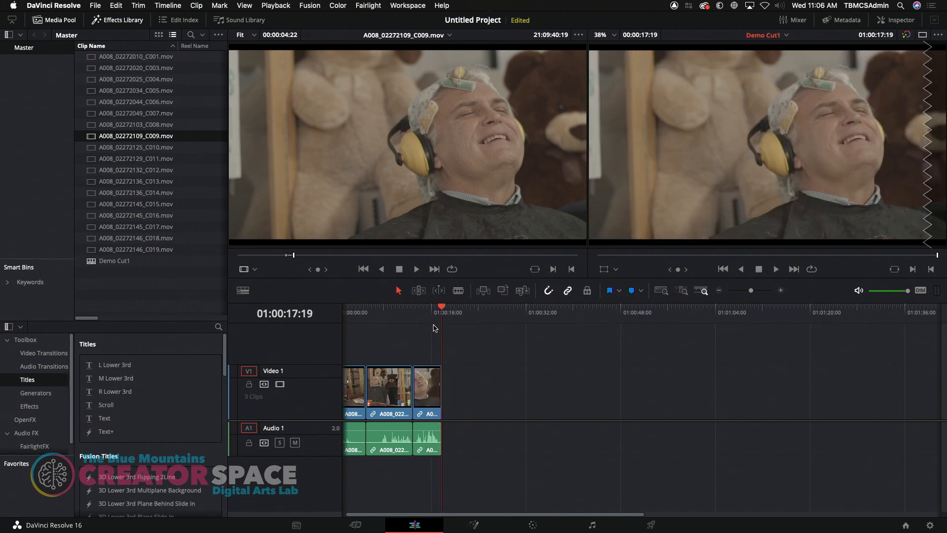
Step: Try inserting the marked section of A008_02272109_C009.mov between the first two timeline clips at 01:00:05:00, and undo the insert
left_click(414, 312)
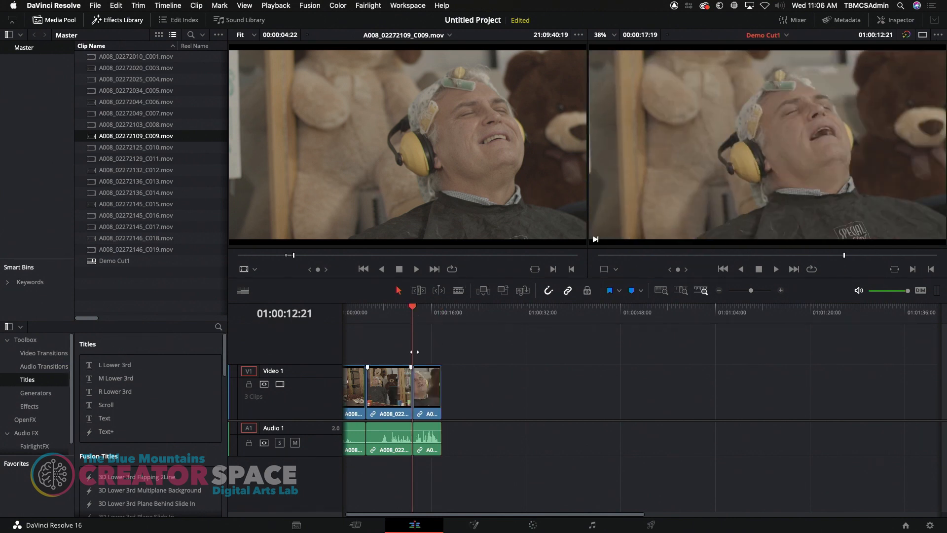
left_click_drag(384, 309, 363, 313)
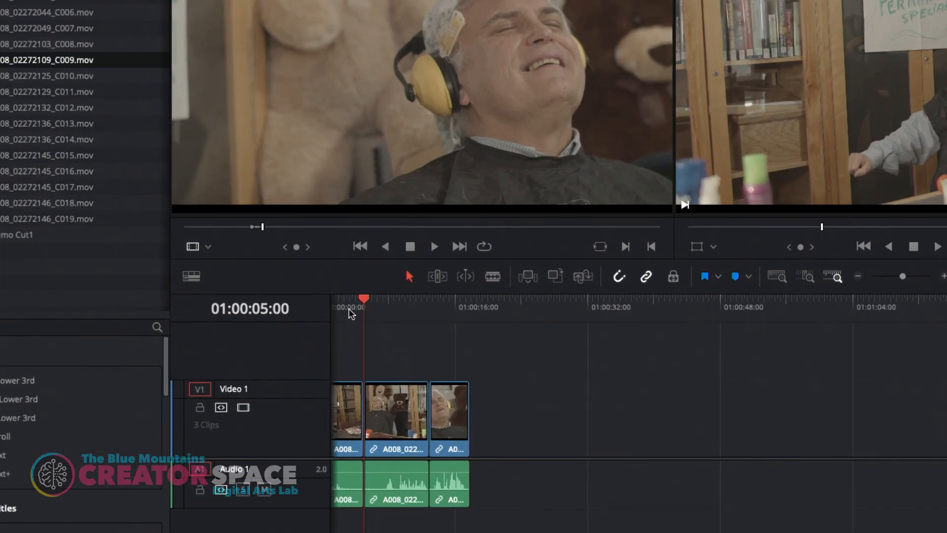
left_click_drag(348, 308, 363, 311)
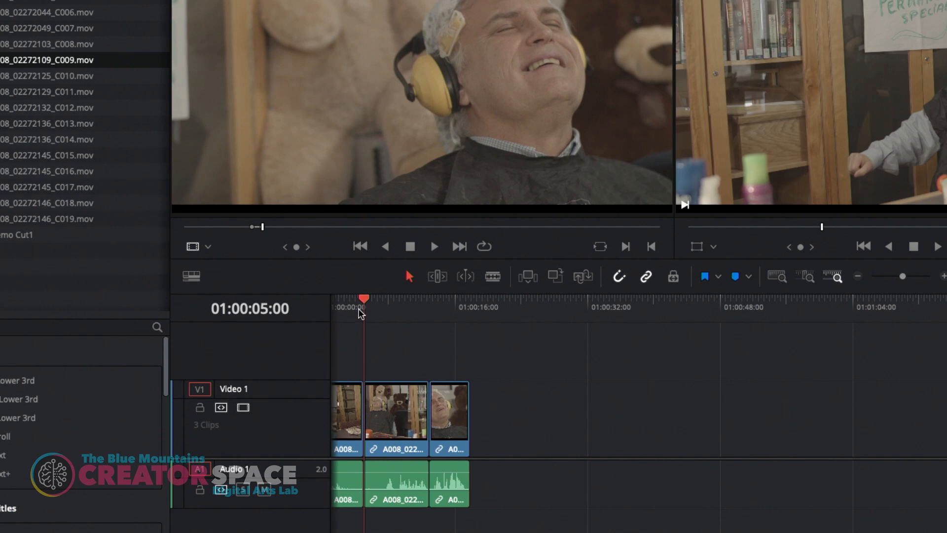
left_click(529, 278)
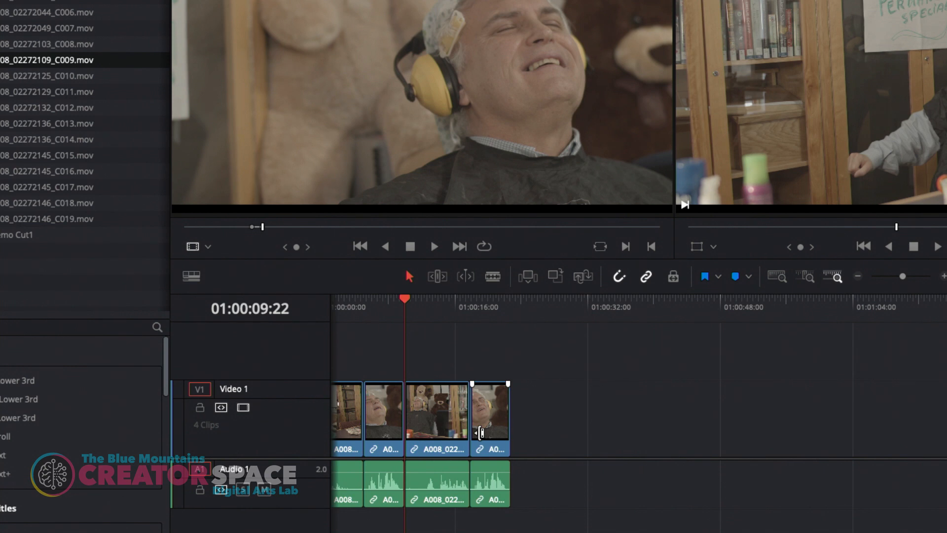
key("ctrl+z")
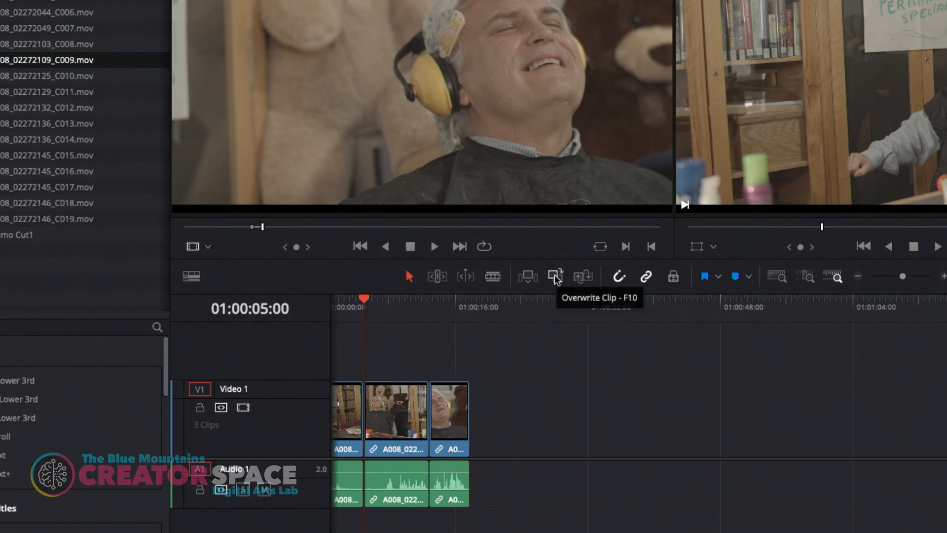
Step: Try overwriting the marked C009 section at 01:00:05:00 and inserting it there instead, undoing each edit
left_click(556, 279)
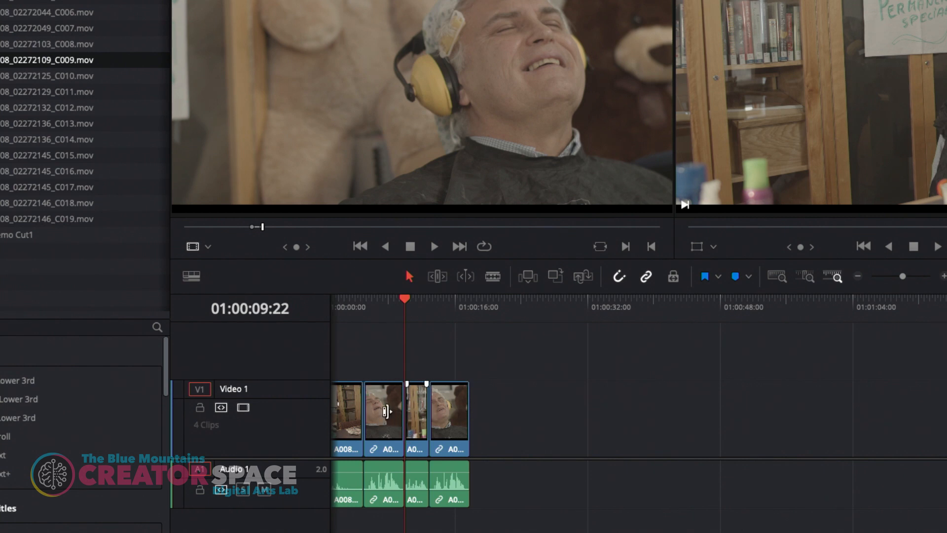
key("ctrl+z")
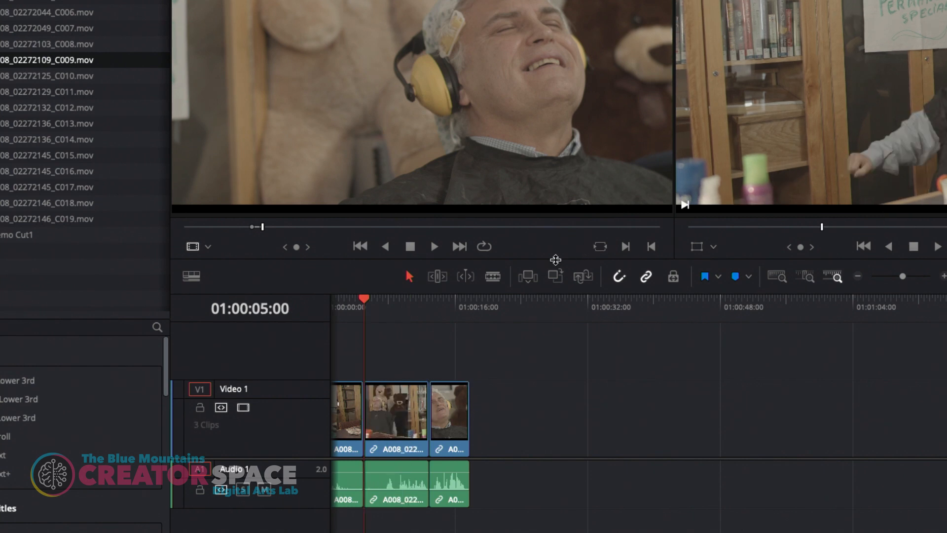
left_click(527, 277)
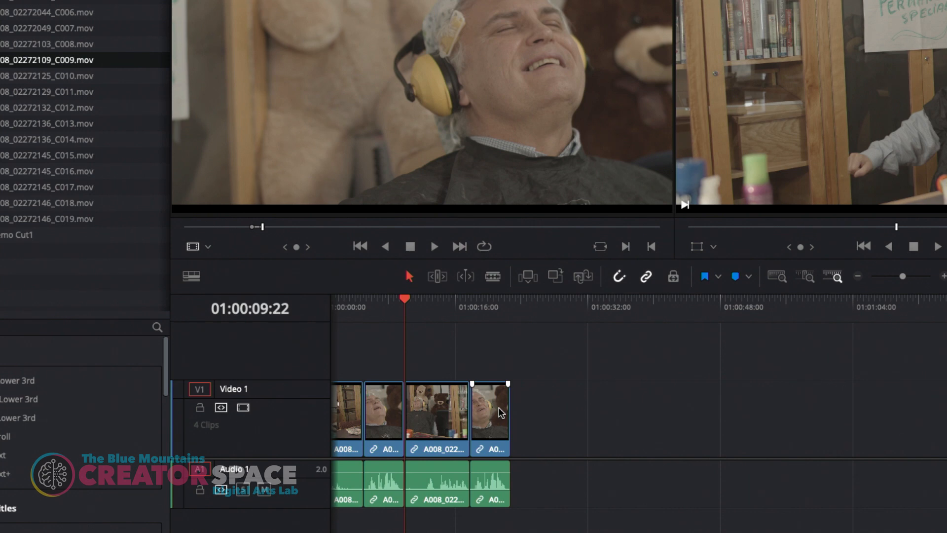
key("BackSpace")
Step: Play the three-clip Demo Cut1 timeline back from its start at 01:00:00:00
left_click(452, 304)
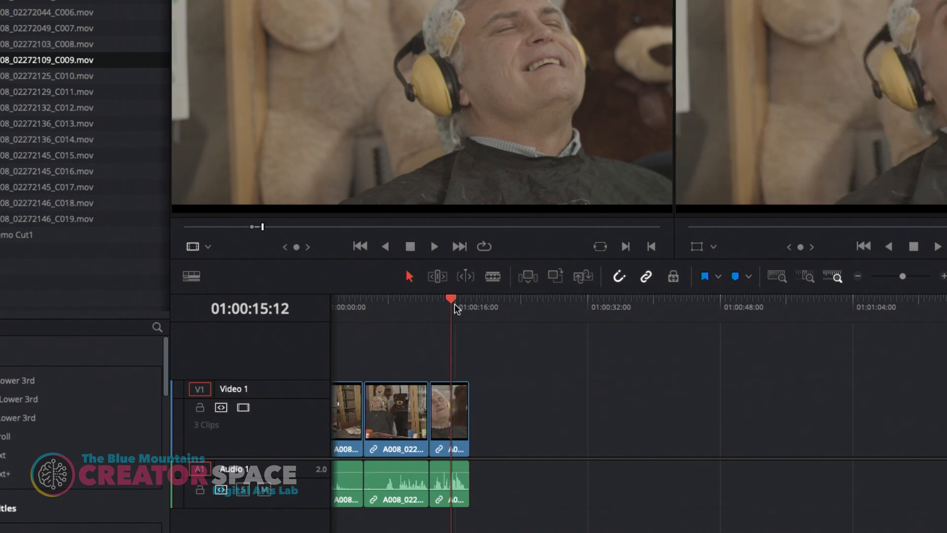
key("Down")
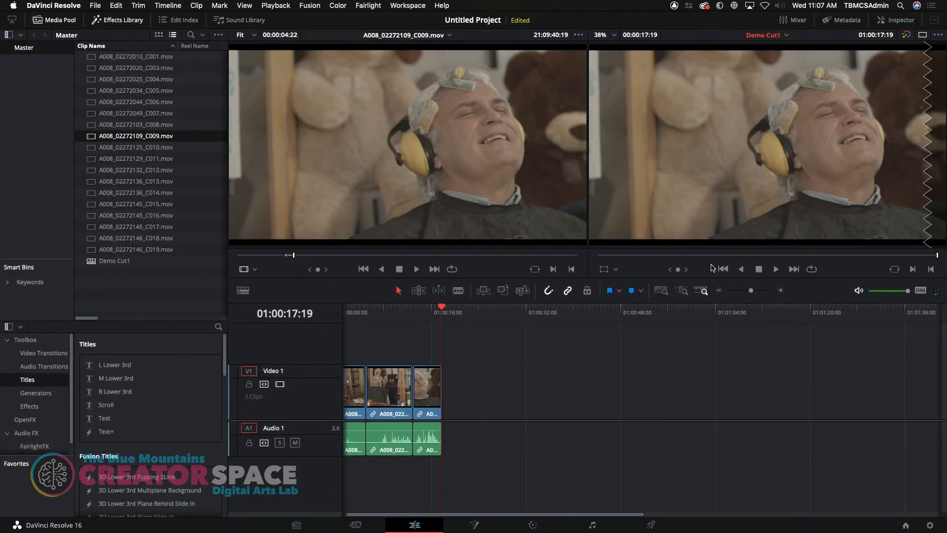
left_click(373, 314)
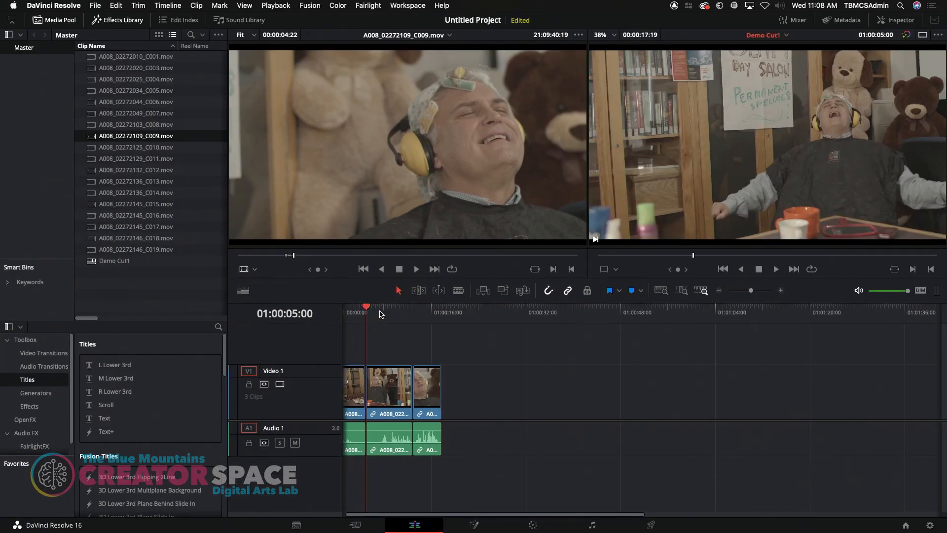
left_click_drag(371, 315, 337, 314)
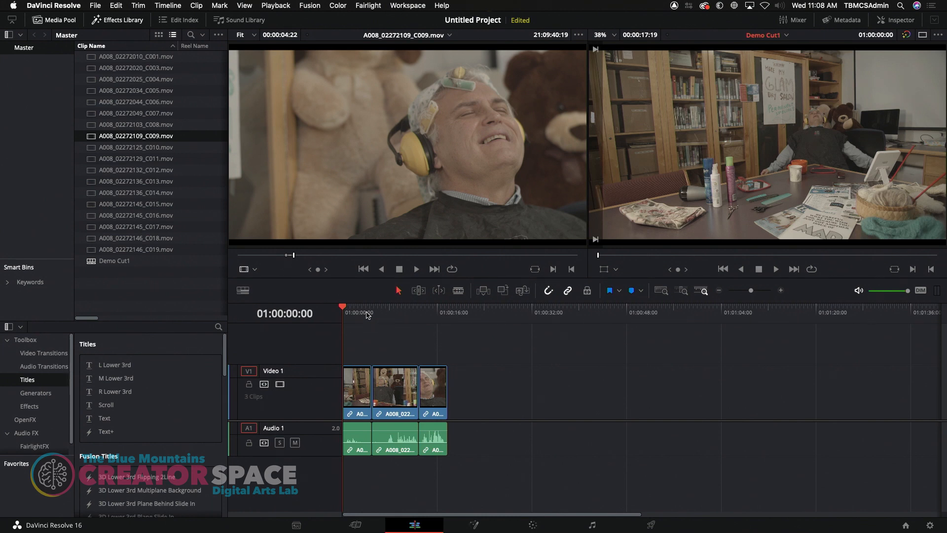
key("space")
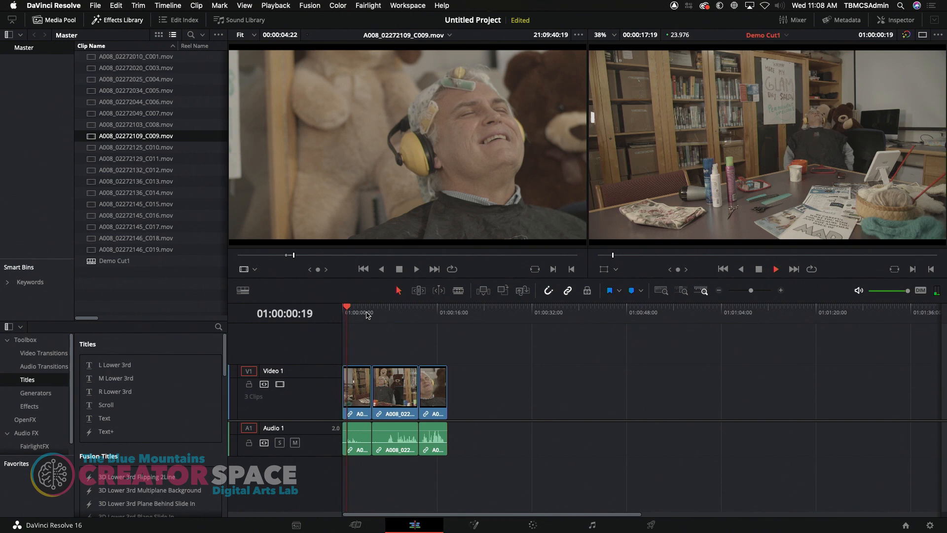